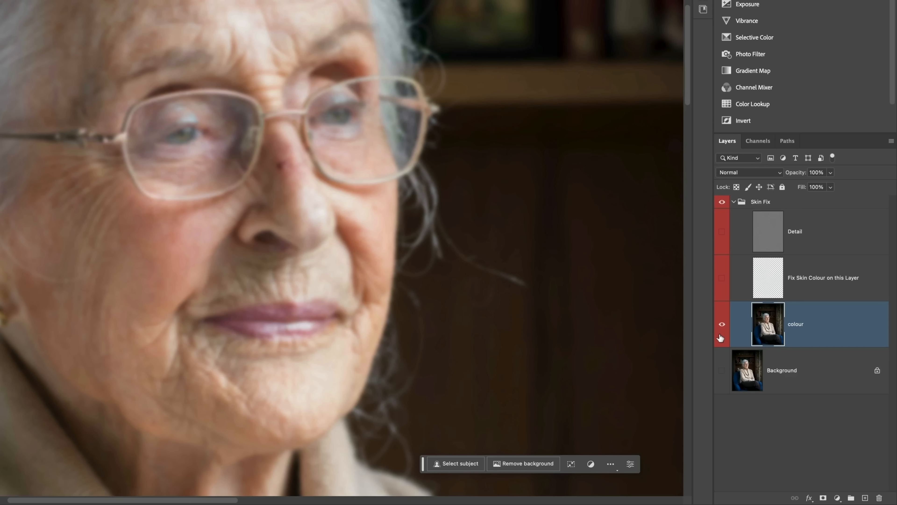
- Show all the layers again and select the Fix Skin Colour on this Layer layer
alt+click(719, 334)
click(823, 278)
drag(254, 220, 225, 205)
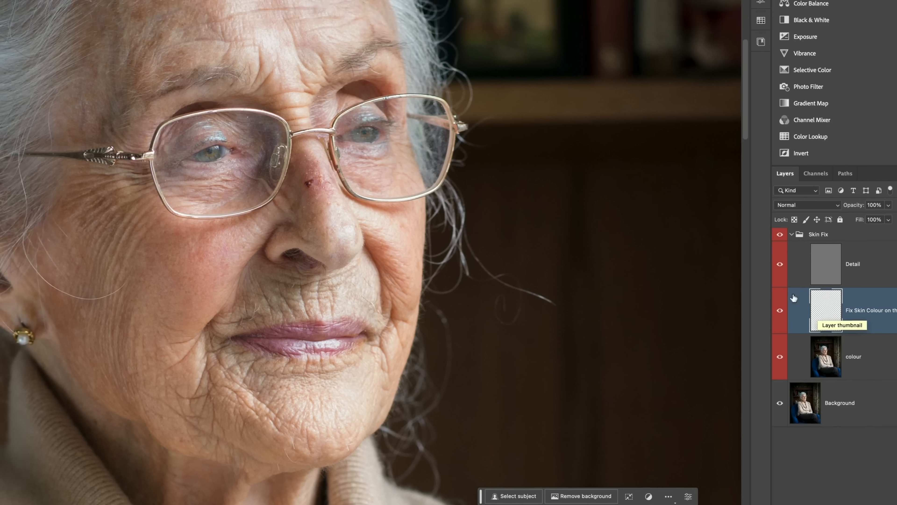
- Set the Gradient tool to Classic gradient with the foreground-to-transparent preset from the Basics group
click(10, 227)
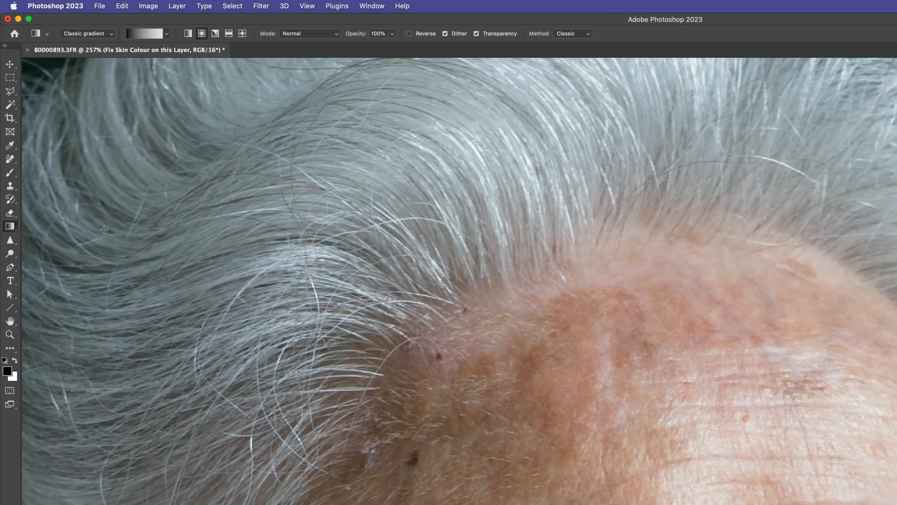
click(111, 34)
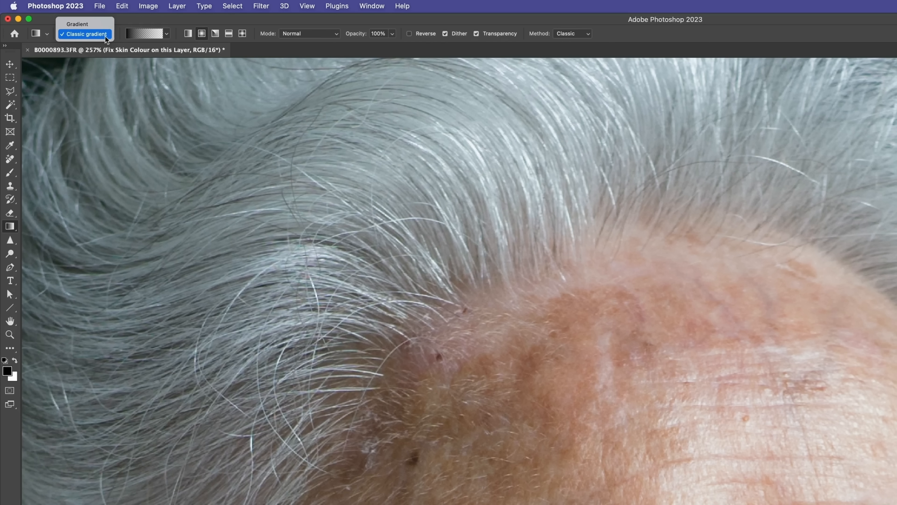
click(104, 36)
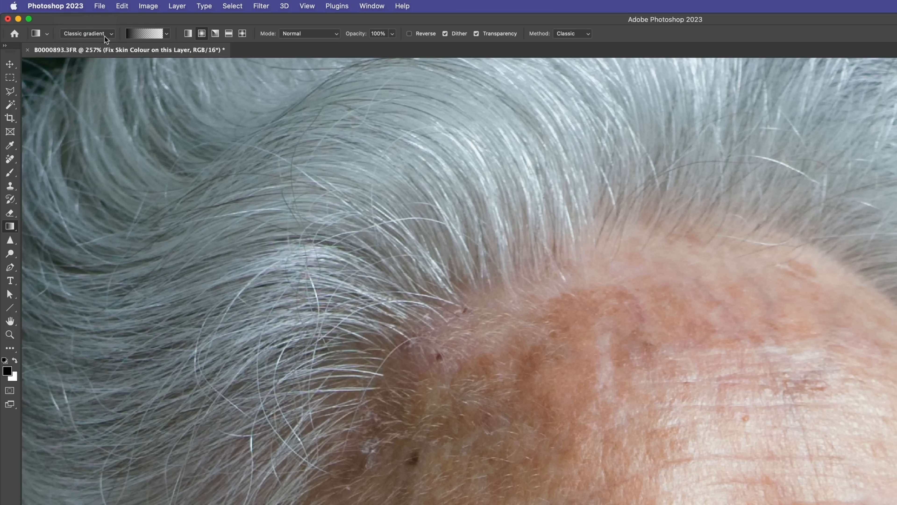
click(166, 34)
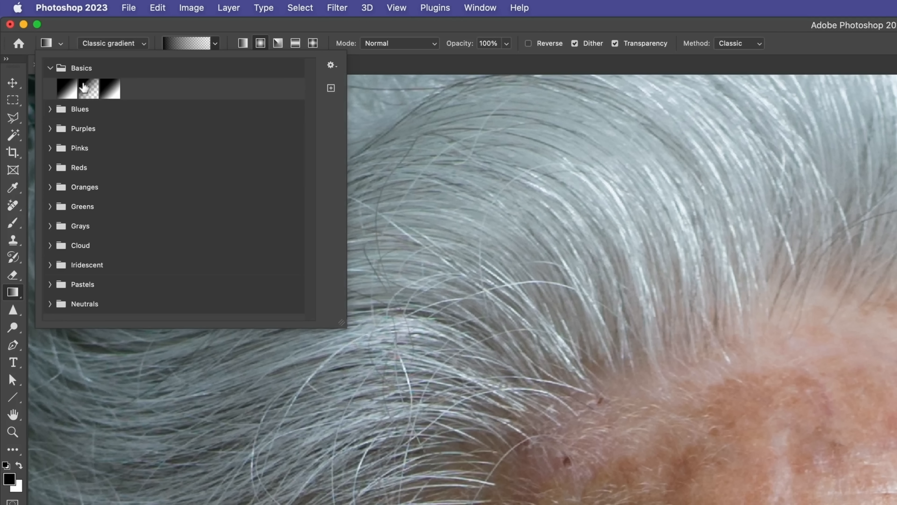
click(88, 91)
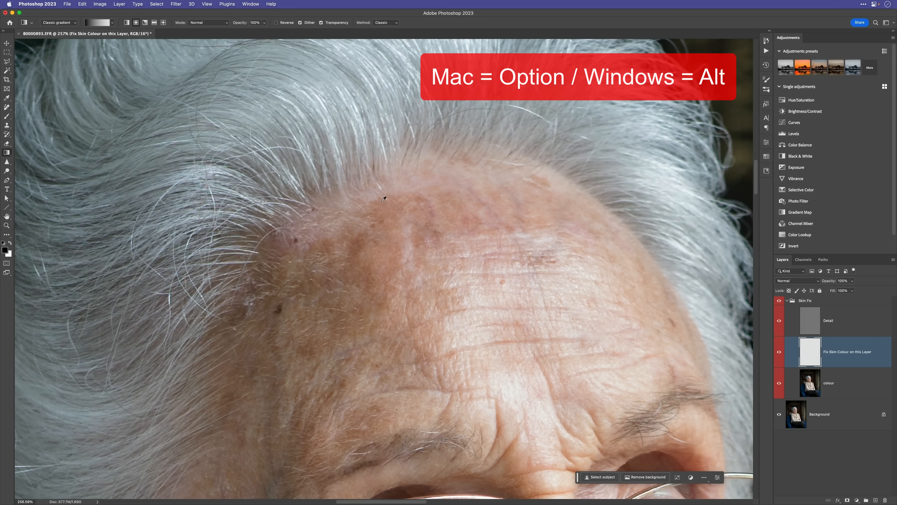
- Sample skin tones on the upper forehead and blend short gradients over the discoloured patches near the hairline
alt+click(381, 201)
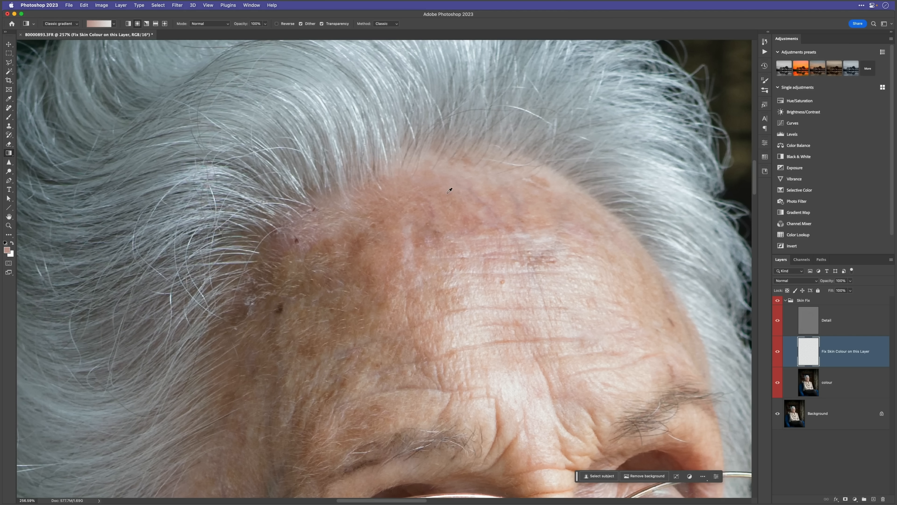
drag(434, 157, 431, 158)
drag(417, 162, 408, 165)
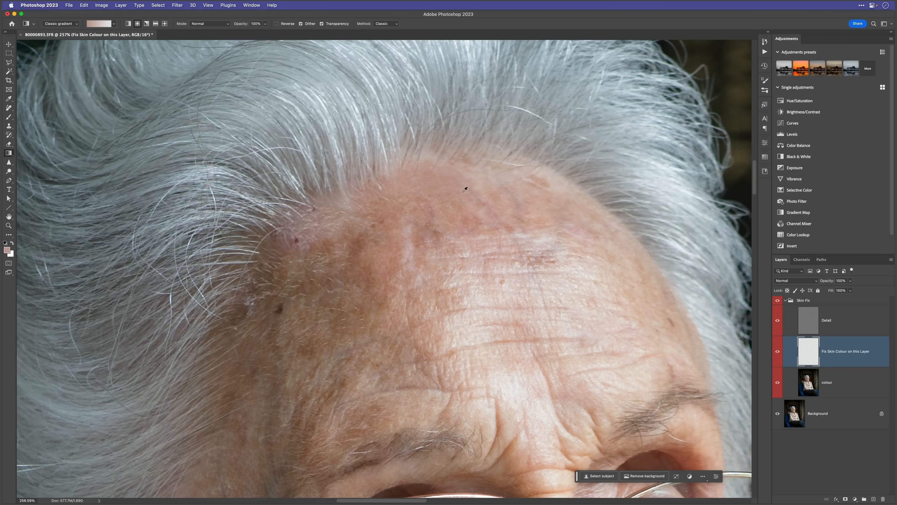
drag(475, 194, 432, 158)
alt+click(493, 193)
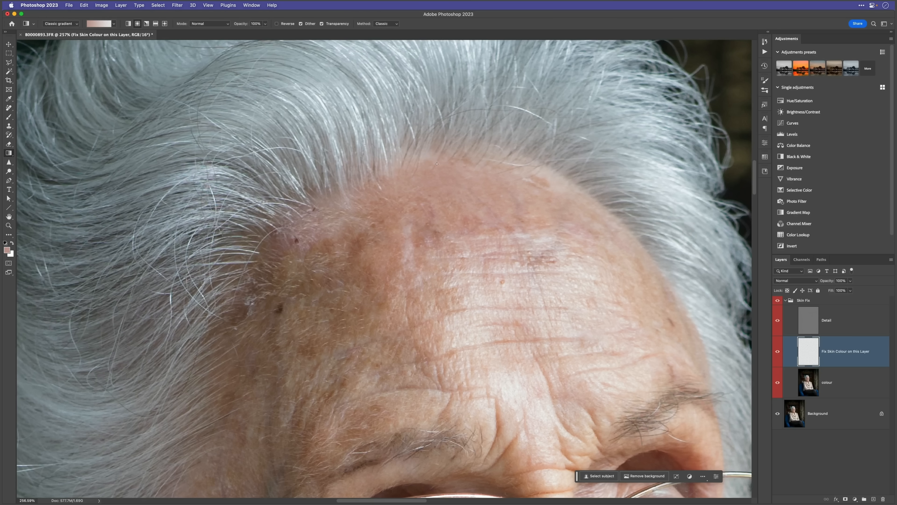
- Switch to the Brush tool, check the soft round brush settings and set the flow to 20%
key(b)
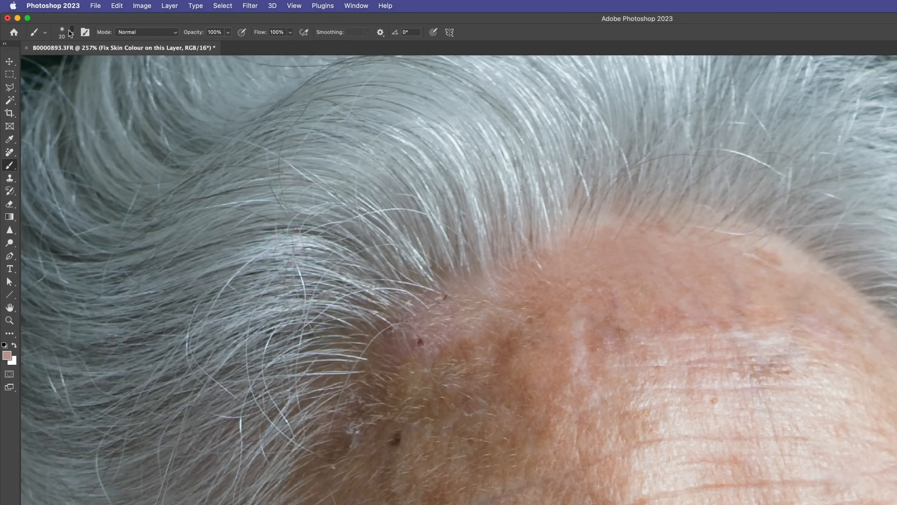
click(52, 24)
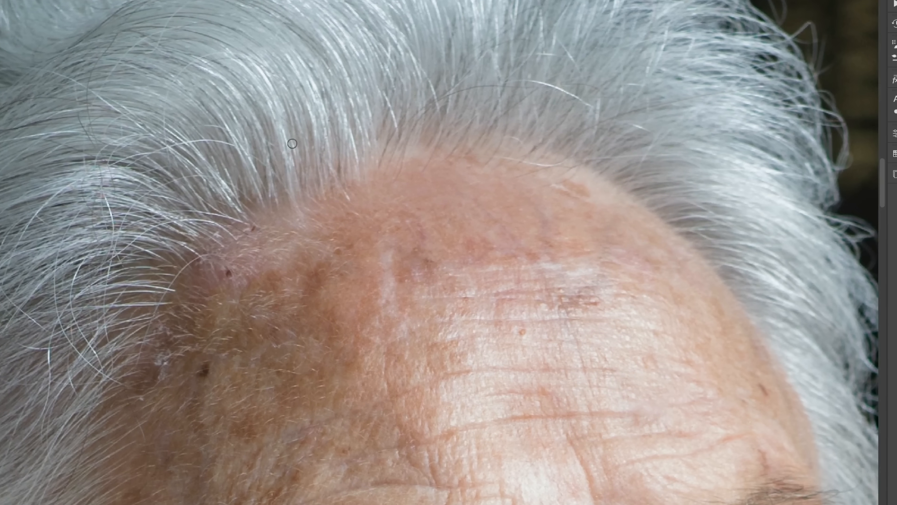
right_click(281, 145)
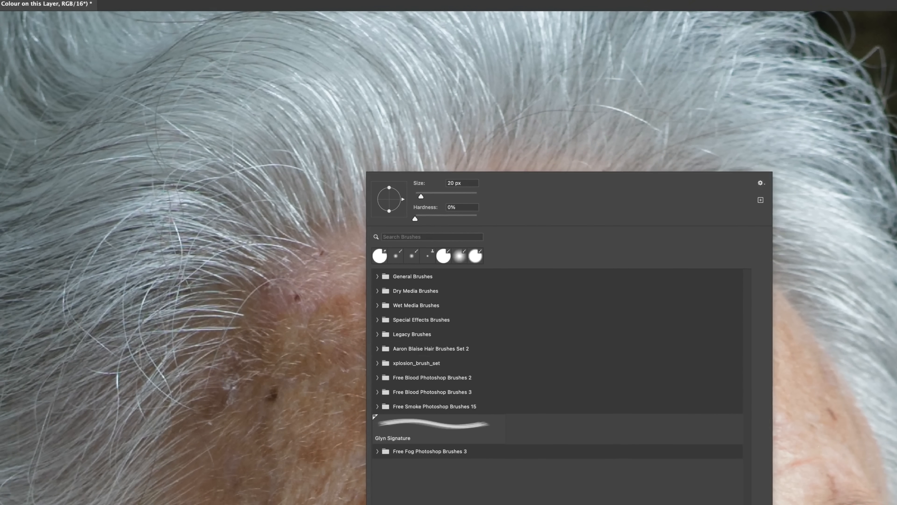
click(572, 21)
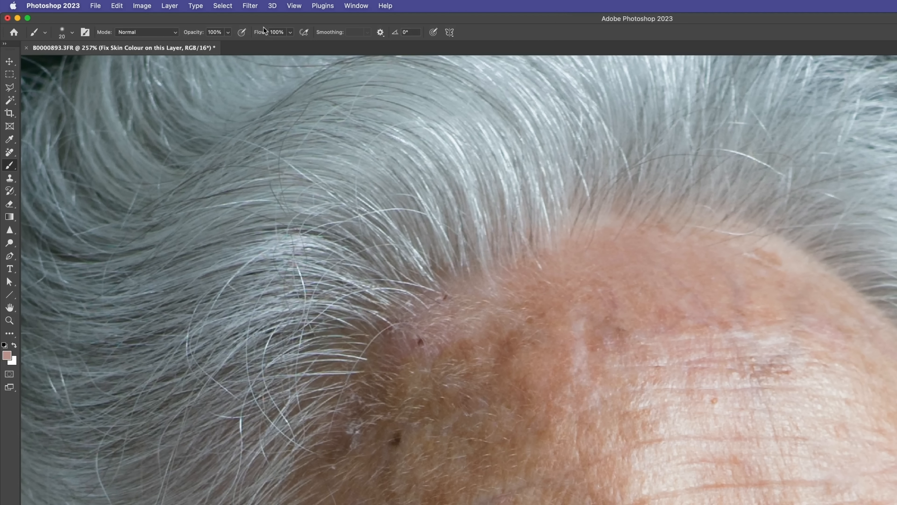
key(shift+2)
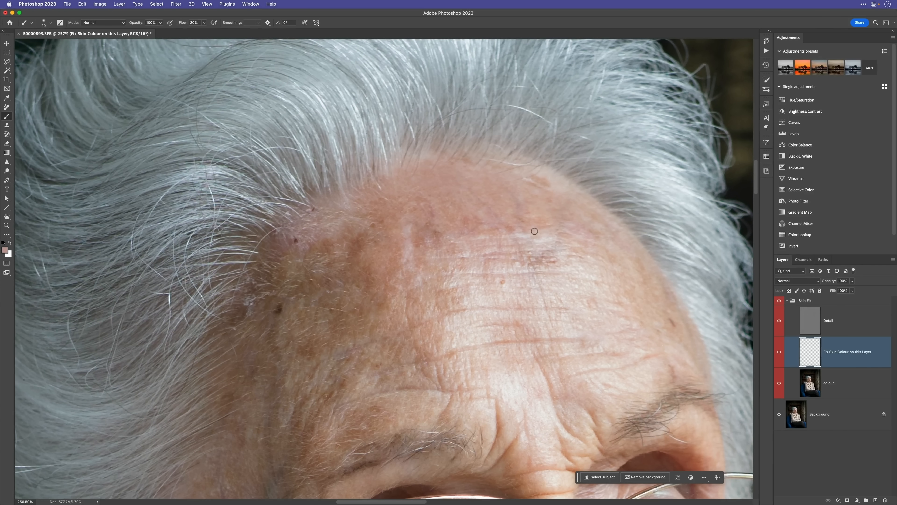
- Enlarge the brush to 80 px, sample nearby skin and paint over the uneven colour on the upper forehead
key(bracketright)
key(bracketright)
key(bracketright)
key(bracketright)
key(bracketright)
key(bracketright)
key(bracketright)
key(bracketright)
key(bracketright)
key(bracketright)
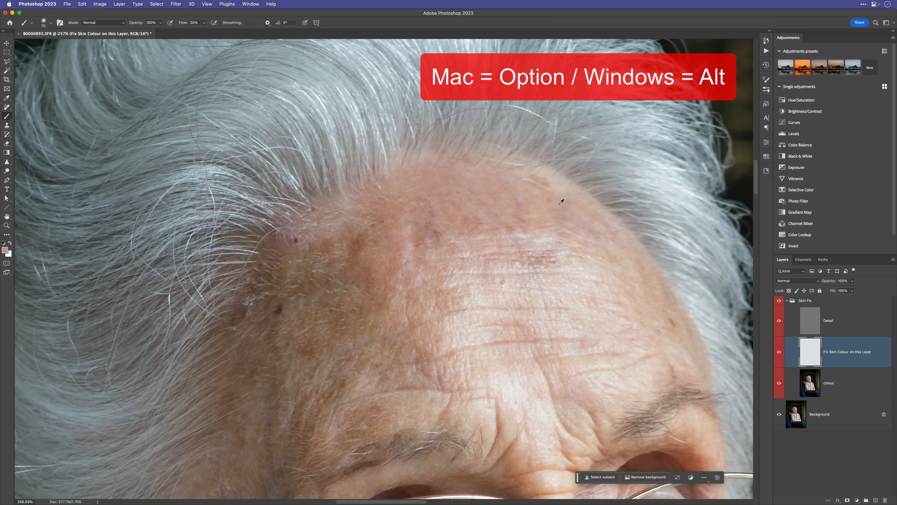
alt+click(556, 198)
key(bracketright)
key(bracketright)
key(bracketright)
key(bracketright)
key(bracketleft)
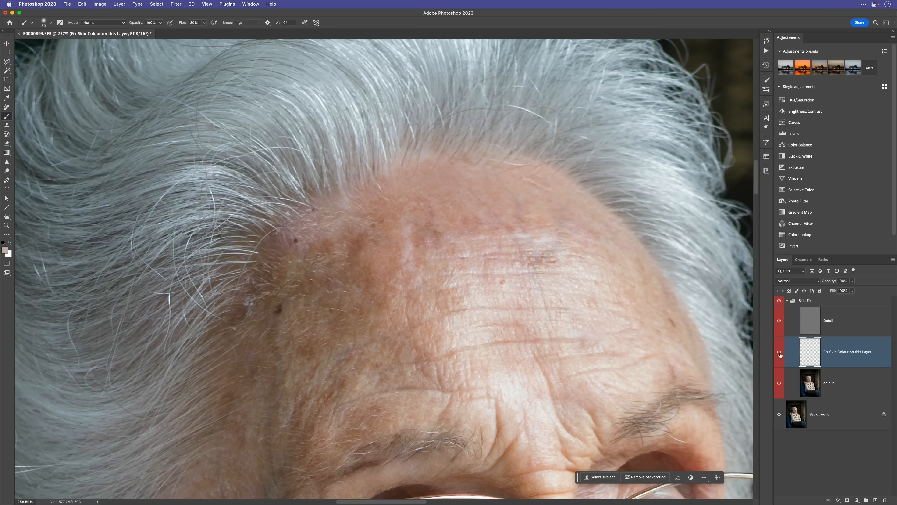
- Compare the forehead with and without the colour fixes by toggling the skin colour layer's visibility
click(779, 353)
click(779, 352)
click(780, 353)
click(782, 355)
click(781, 355)
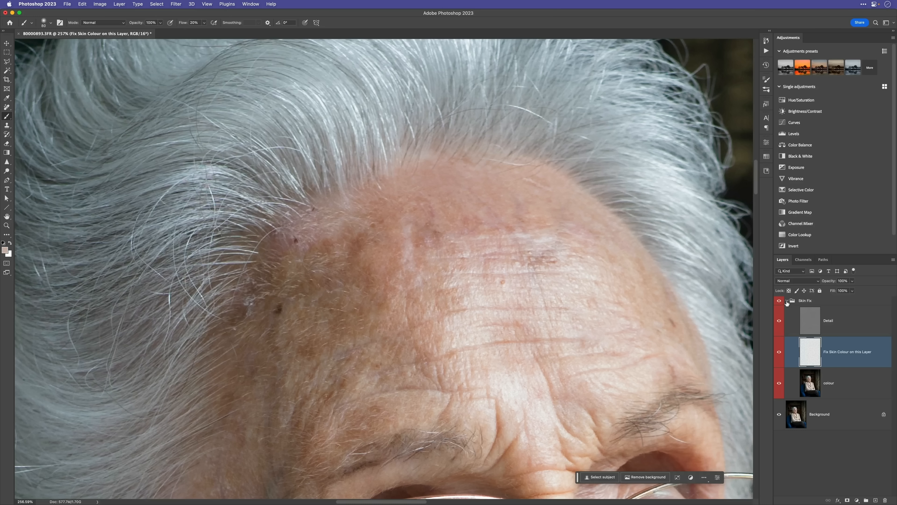
- Collapse the Skin Fix layer group and delete it
click(787, 301)
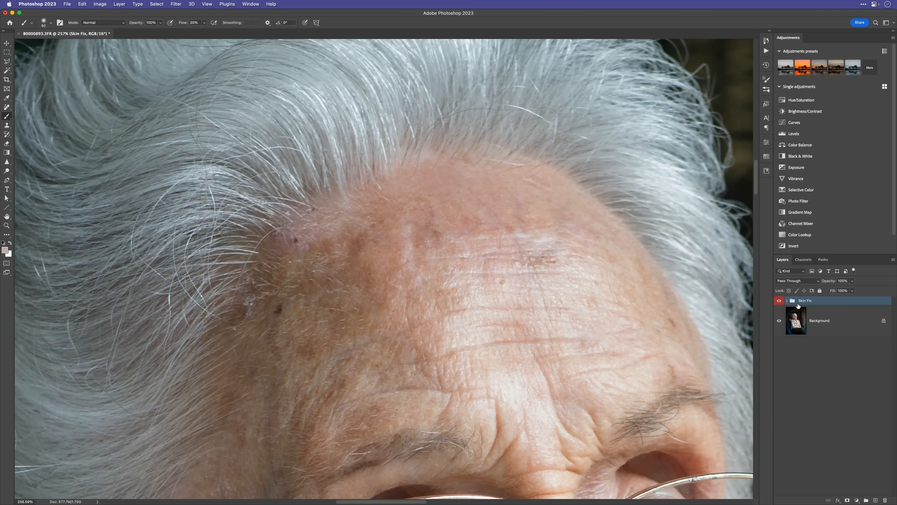
key(Delete)
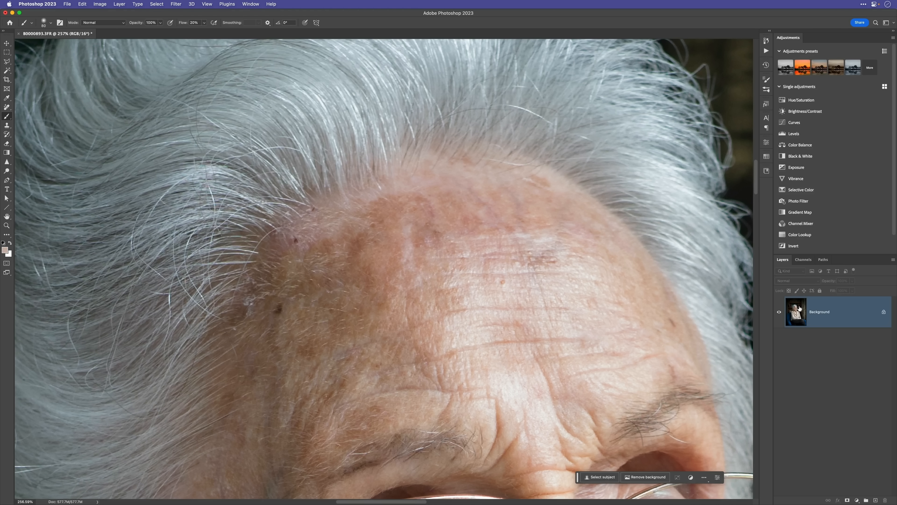
- Duplicate the Background layer and name the copy colour
drag(544, 288, 433, 229)
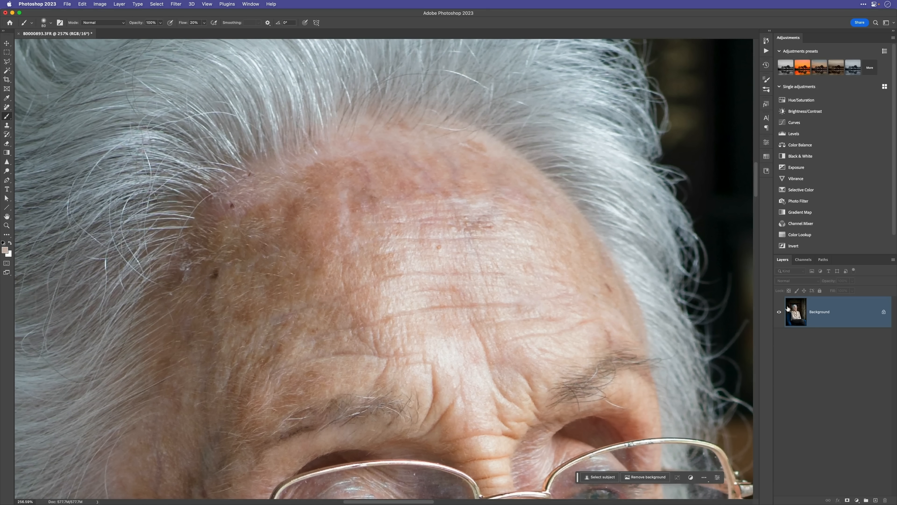
key(super+j)
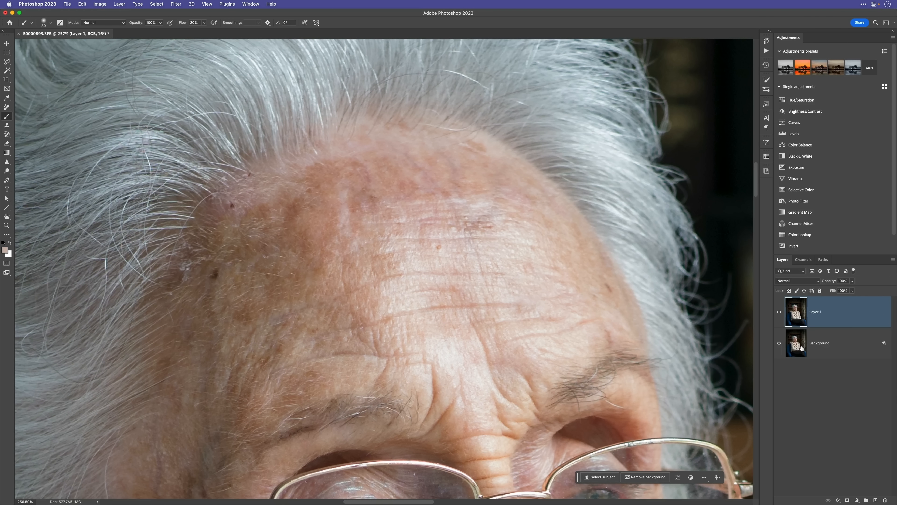
double_click(818, 313)
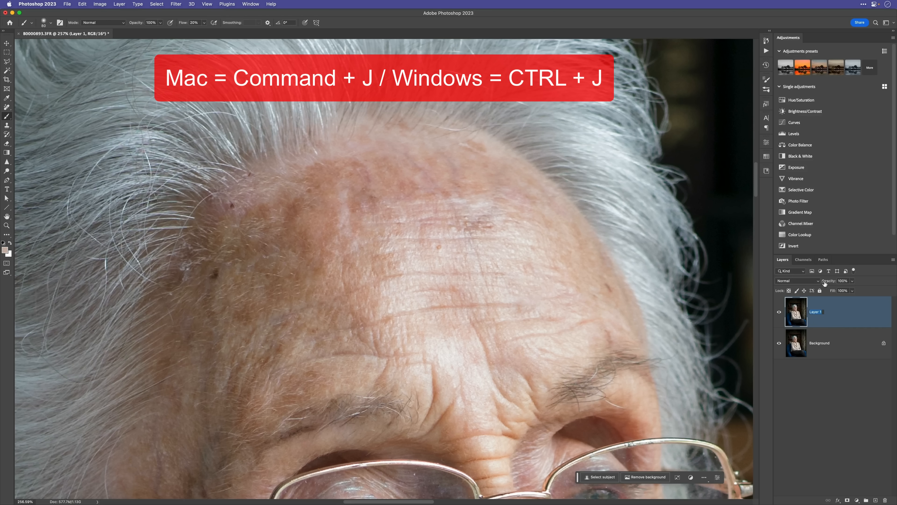
text(colour)
key(Return)
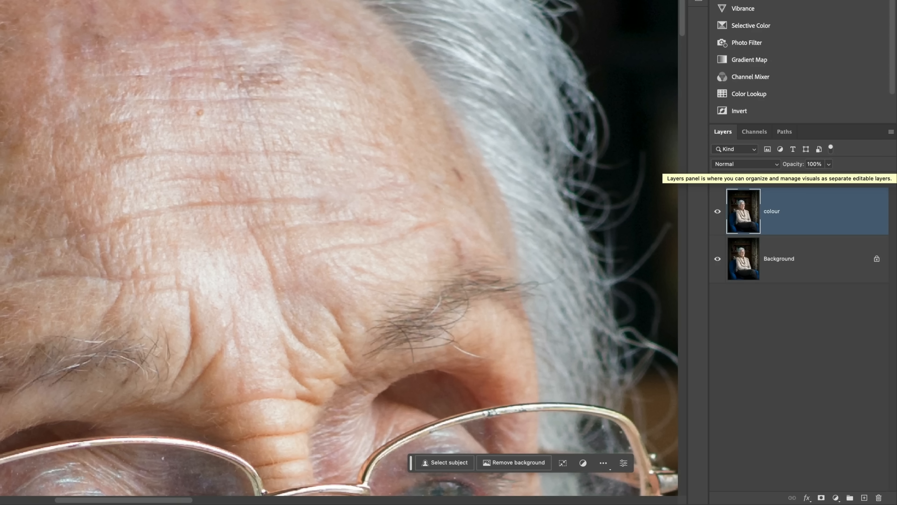
- Duplicate the colour layer and name the copy detail
key(super+j)
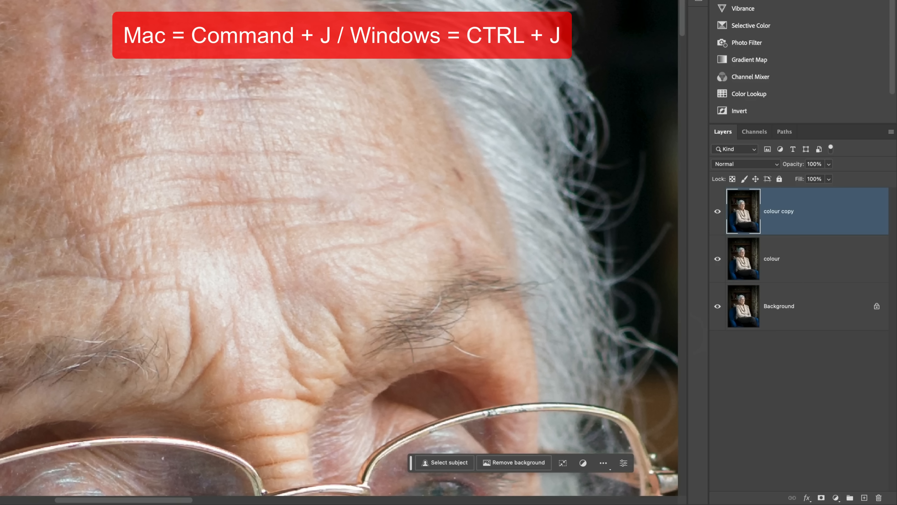
double_click(780, 211)
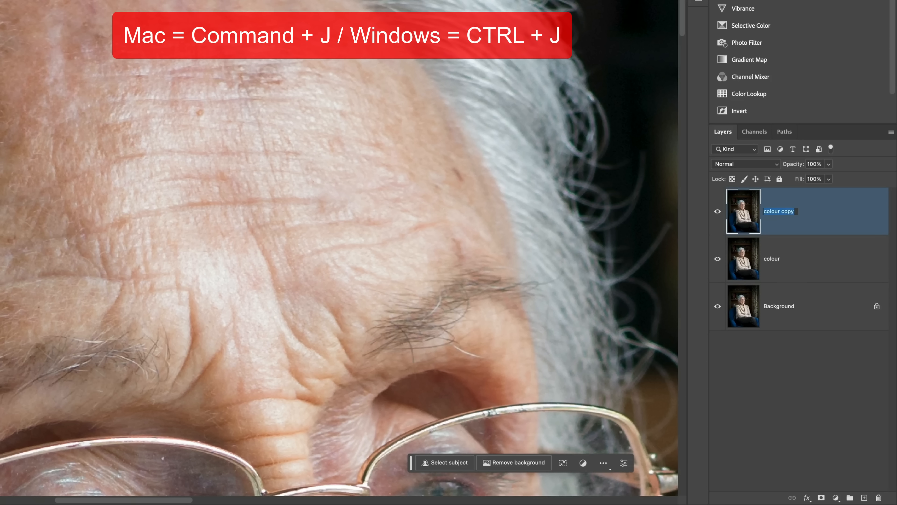
text(detail)
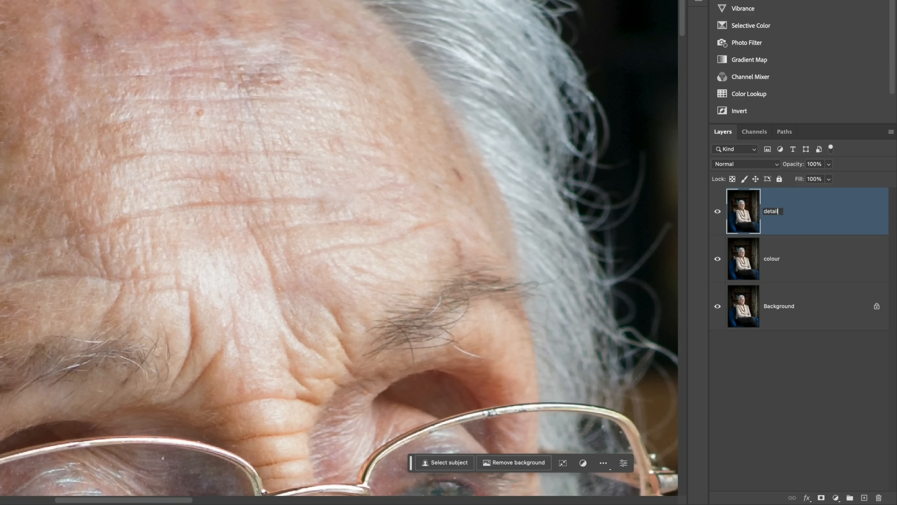
key(Return)
- Hide the detail layer and open the Gaussian Blur filter for the colour layer
click(718, 211)
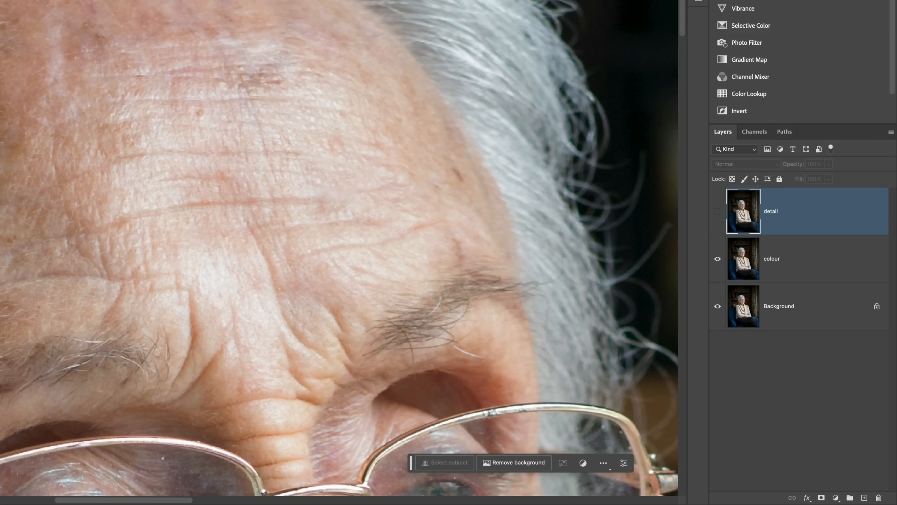
click(772, 259)
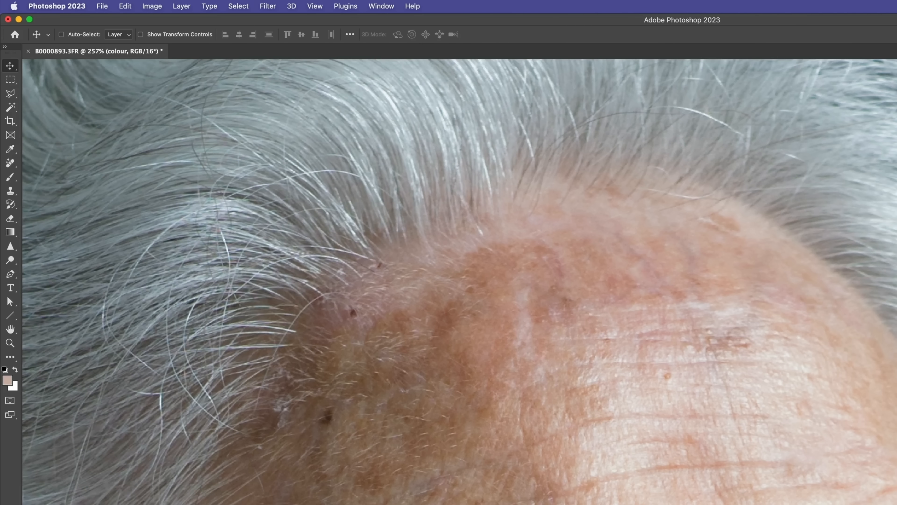
click(267, 6)
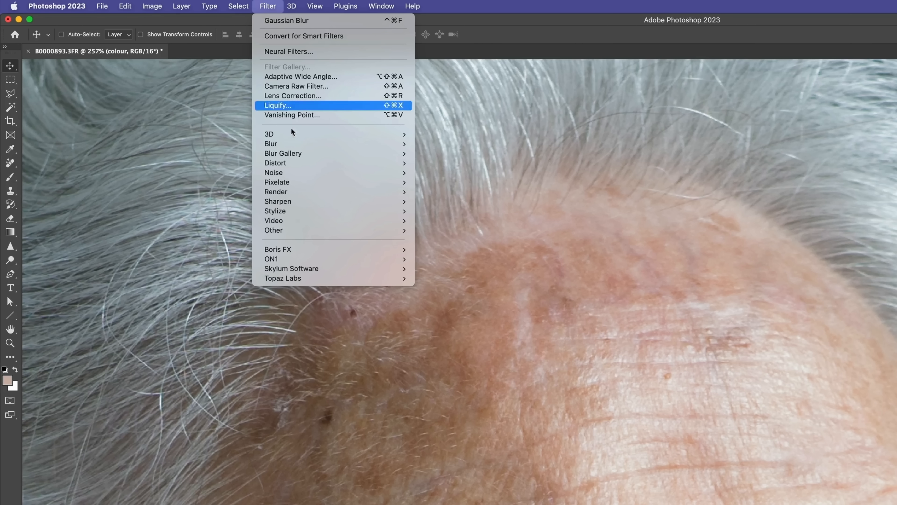
click(433, 182)
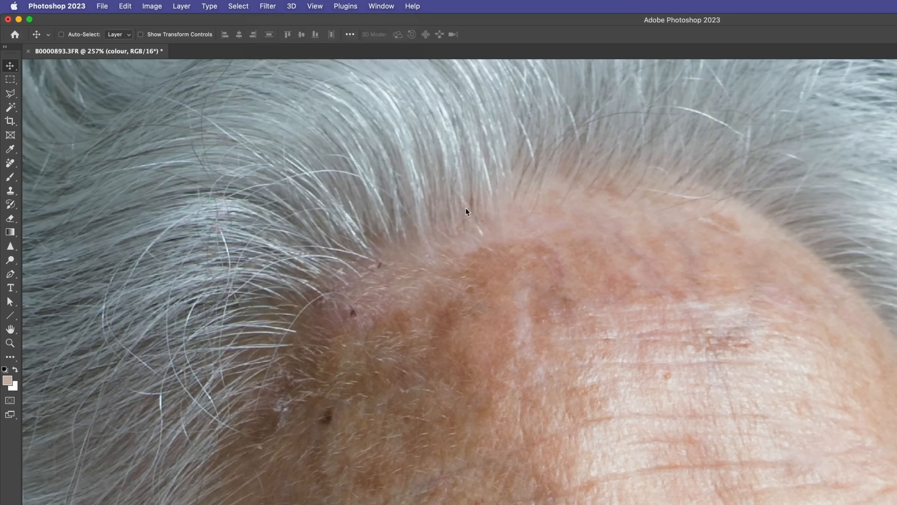